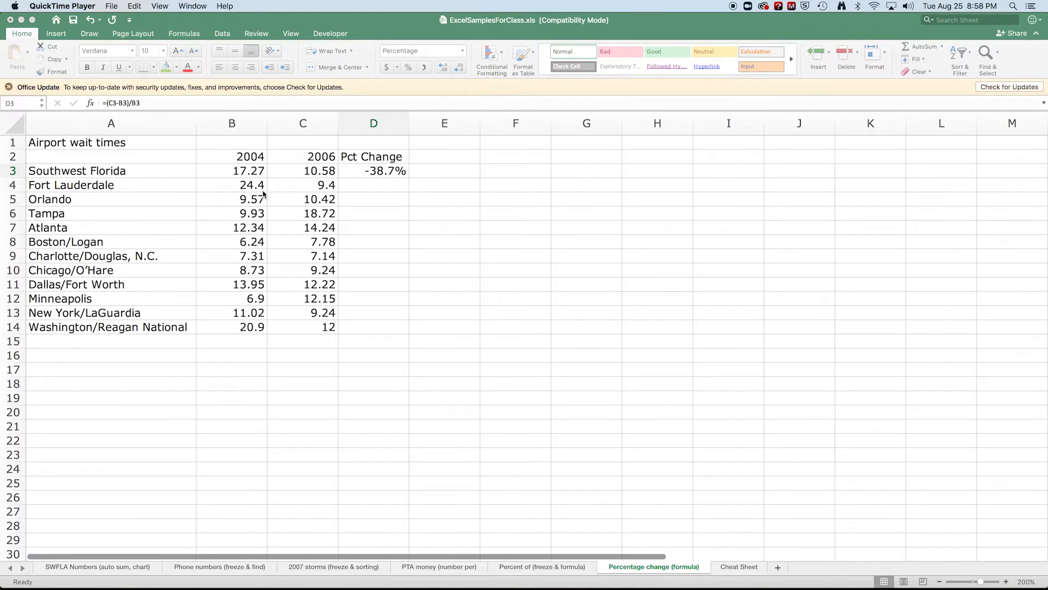
Select cells down column D from D3 to D7
left_click(368, 189)
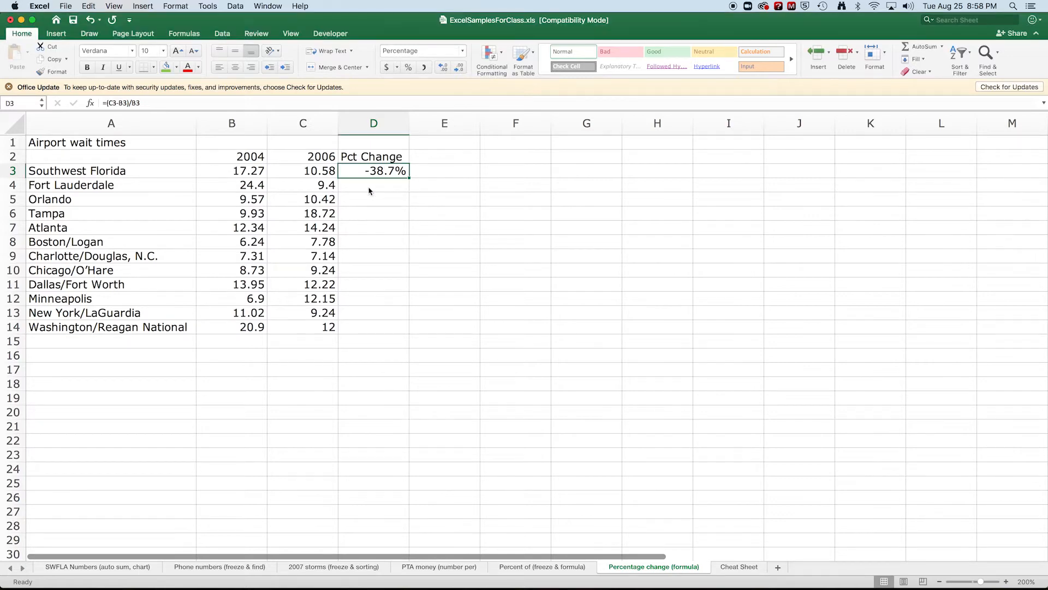
left_click(366, 187)
left_click(367, 200)
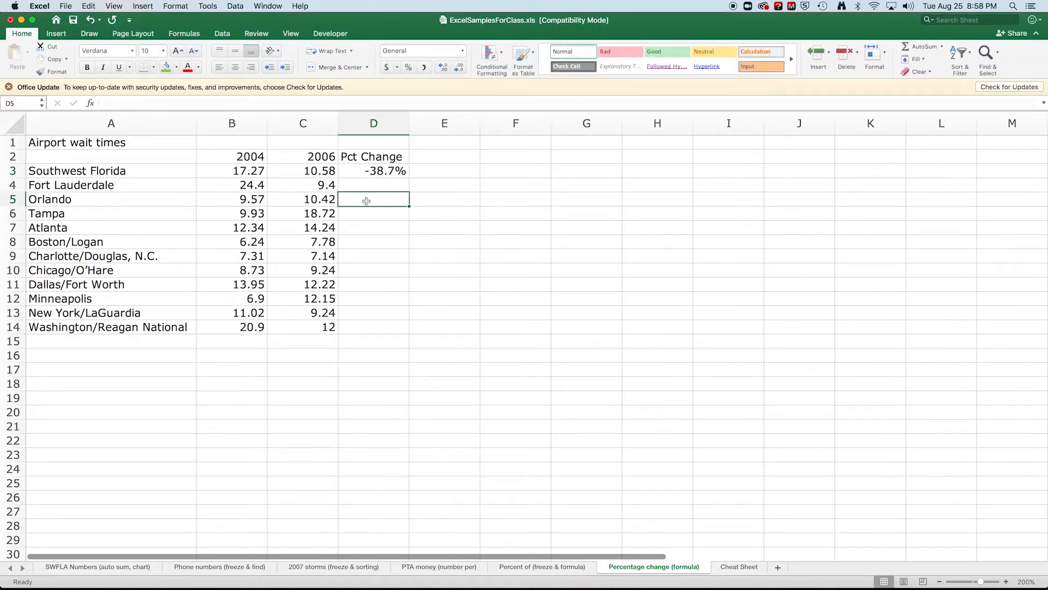
left_click(372, 214)
left_click(370, 229)
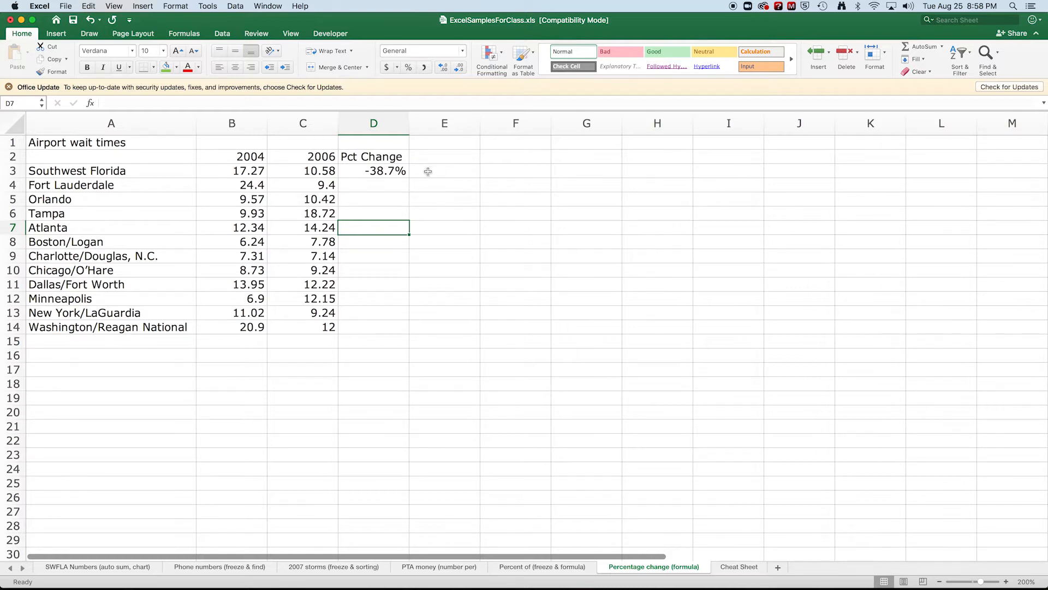
Enter 1 and 2 in F3:F4 and fill the series down to F28 (1–26)
left_click(488, 172)
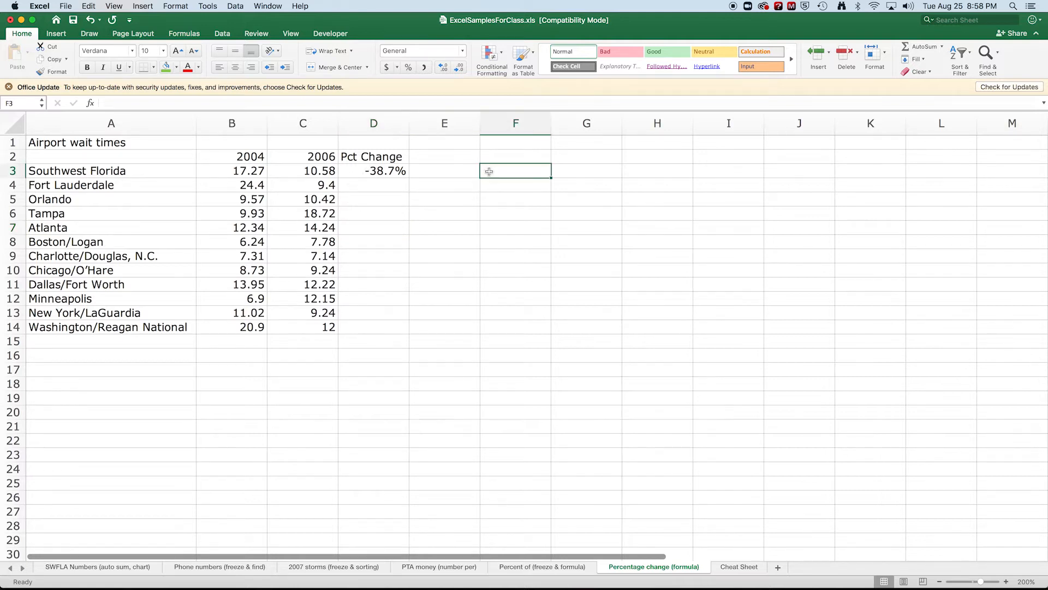
type("1")
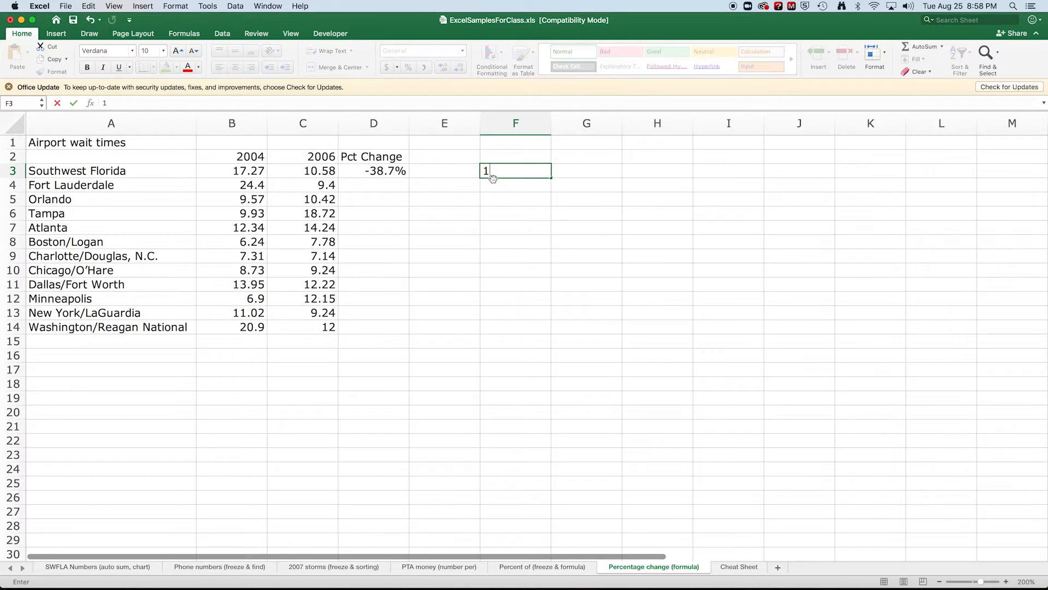
left_click(494, 186)
type("2")
left_click(516, 195)
left_click_drag(534, 171, 538, 189)
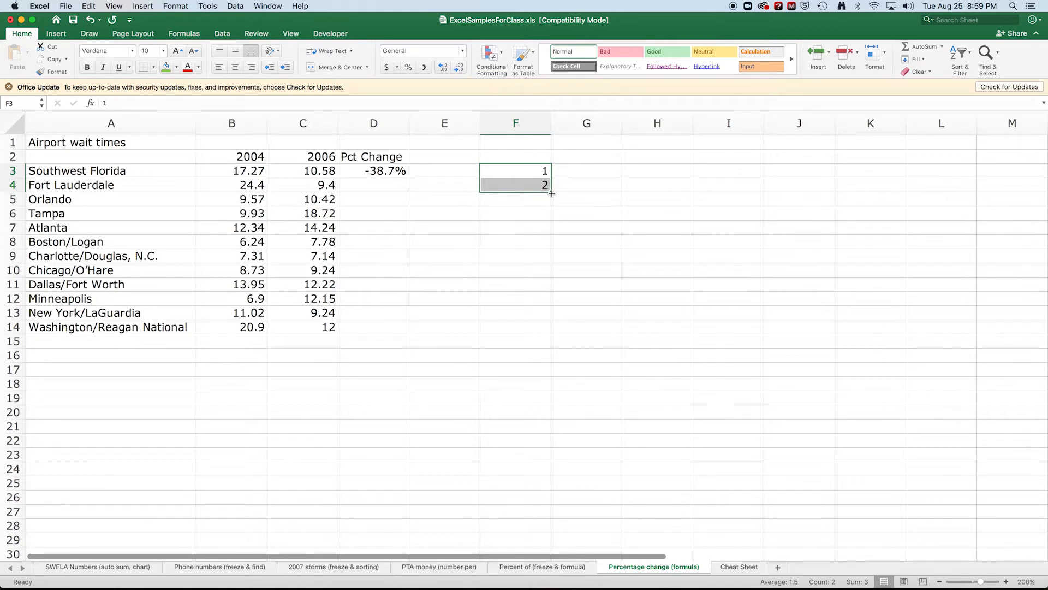
left_click_drag(552, 193, 552, 535)
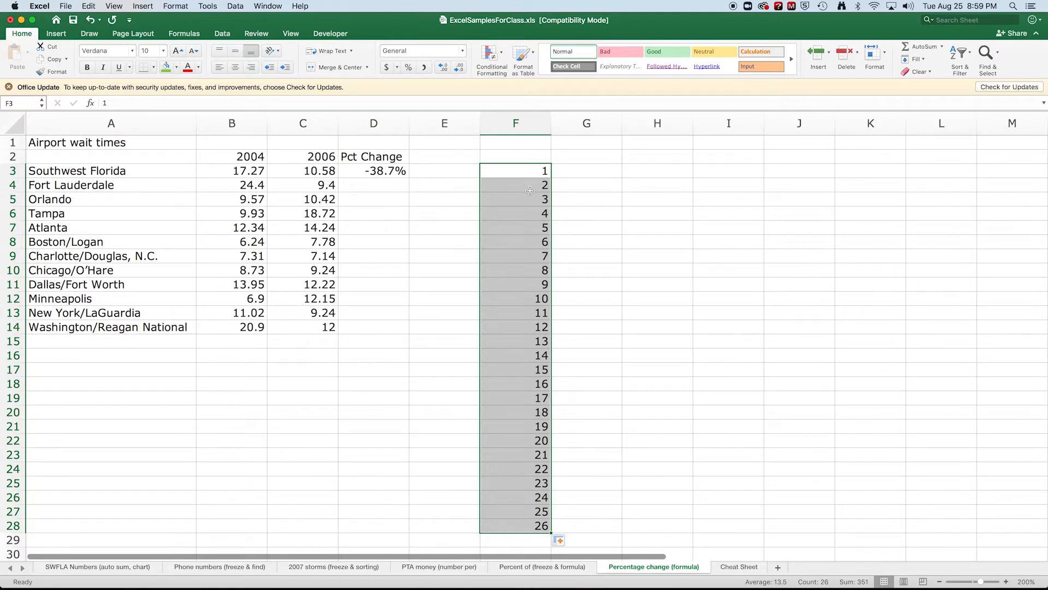
left_click(571, 171)
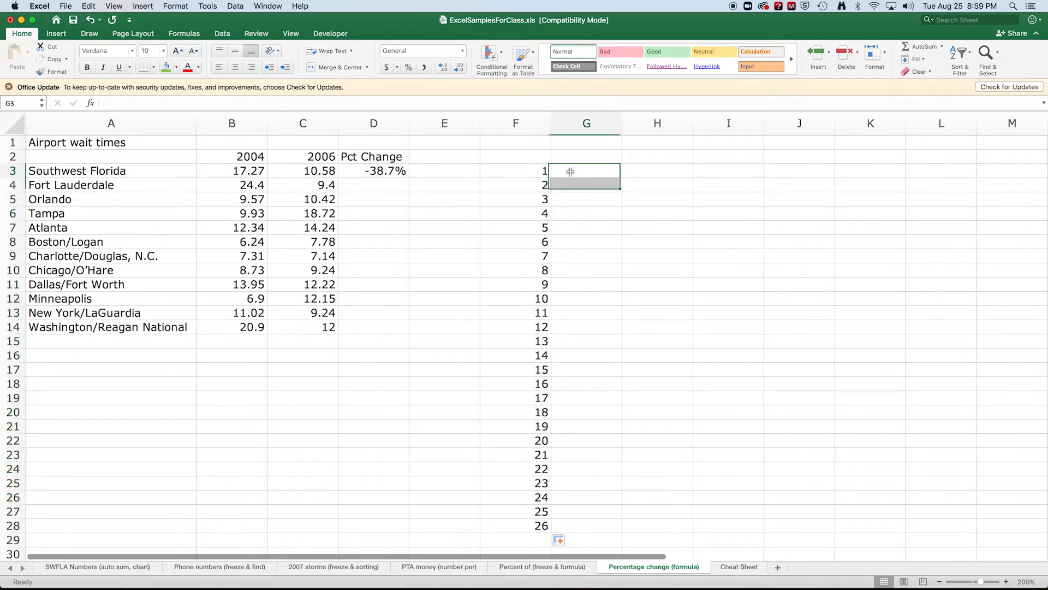
Fill G3:G28 with 1s, and fill H3:H28 with months starting from January and February
type("1")
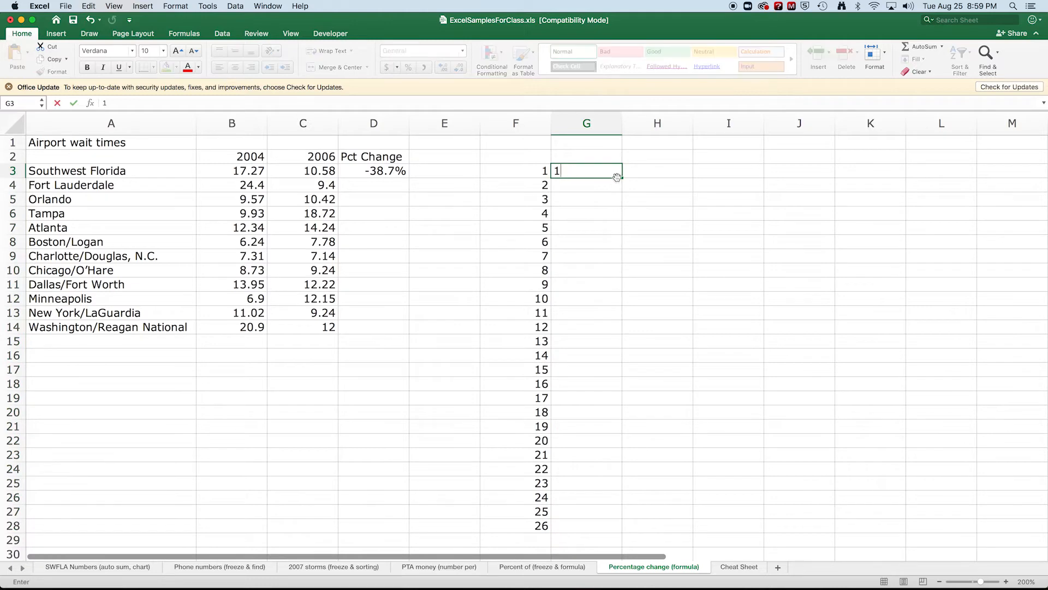
left_click_drag(624, 177, 623, 536)
left_click(671, 175)
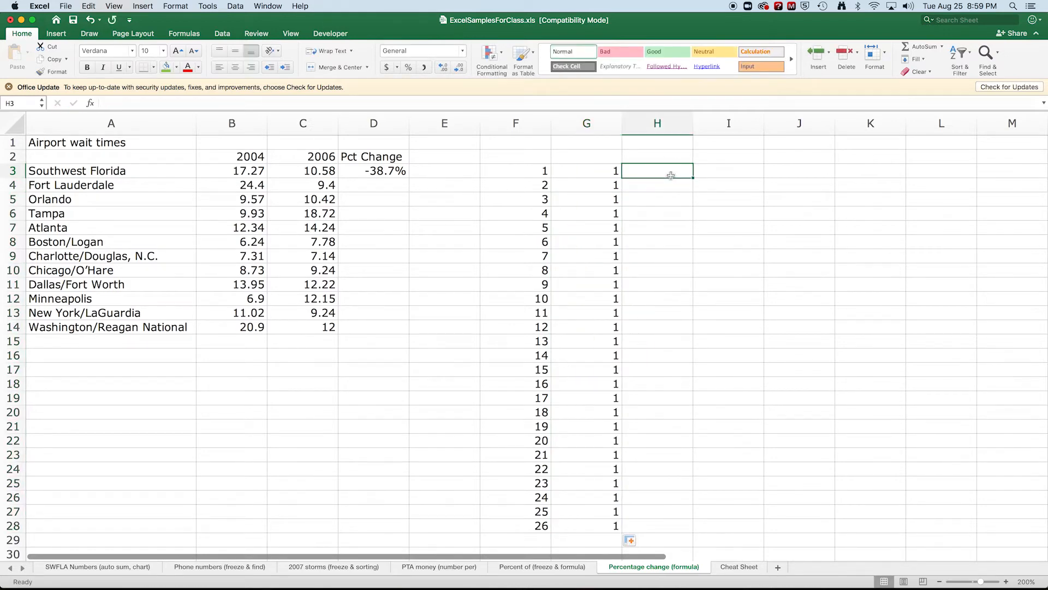
type("A")
key("BackSpace")
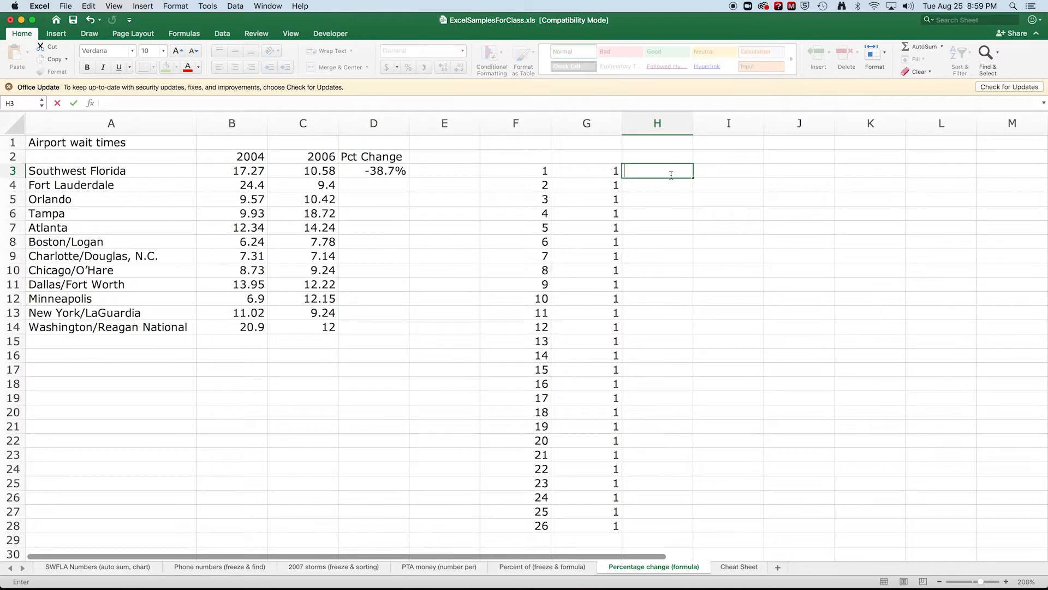
type("January")
key("Return")
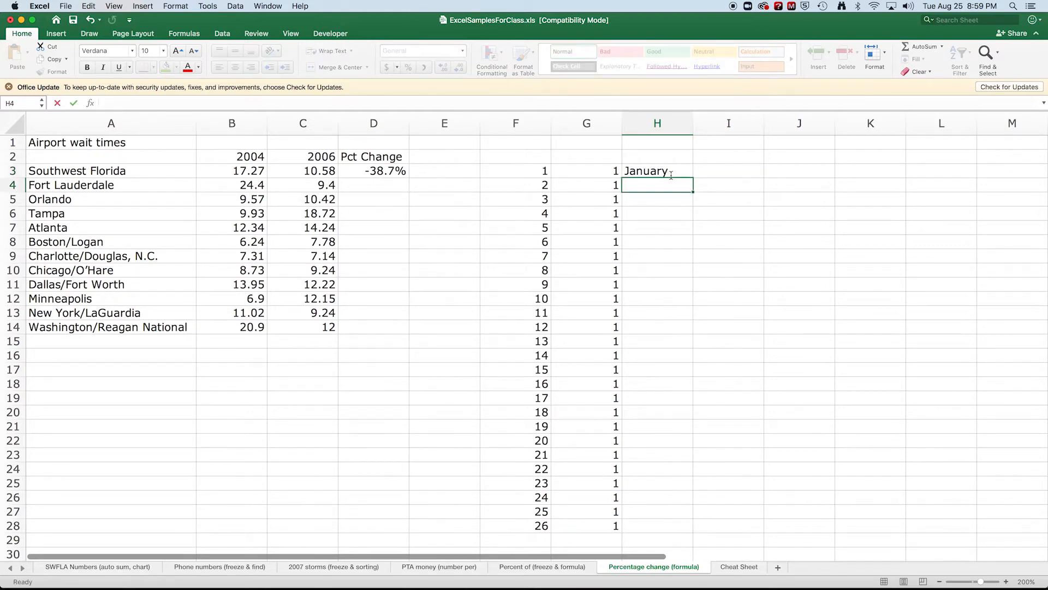
type("February")
left_click_drag(669, 175, 662, 186)
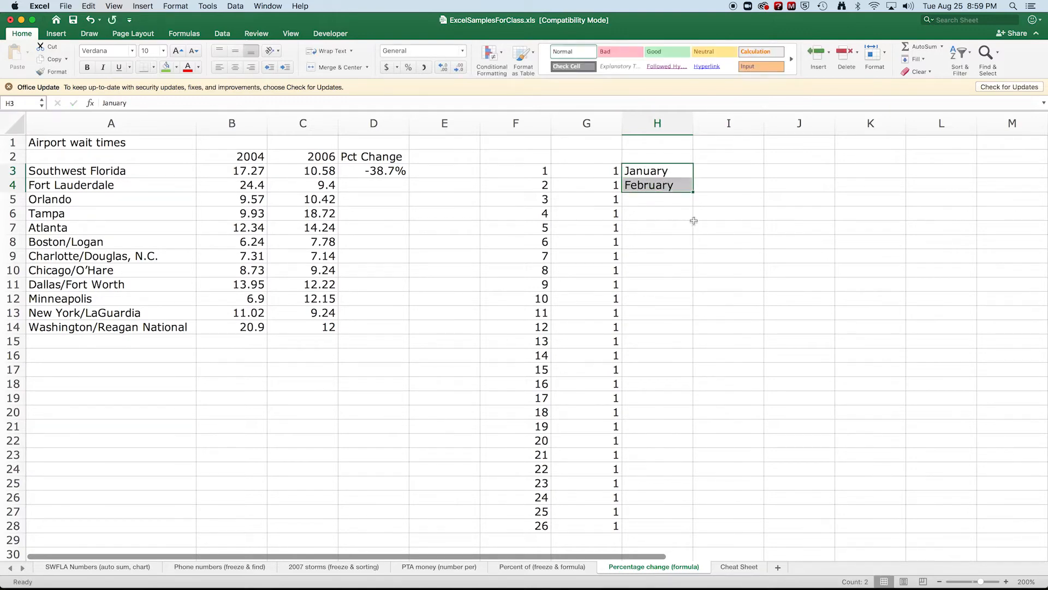
left_click_drag(693, 192, 692, 531)
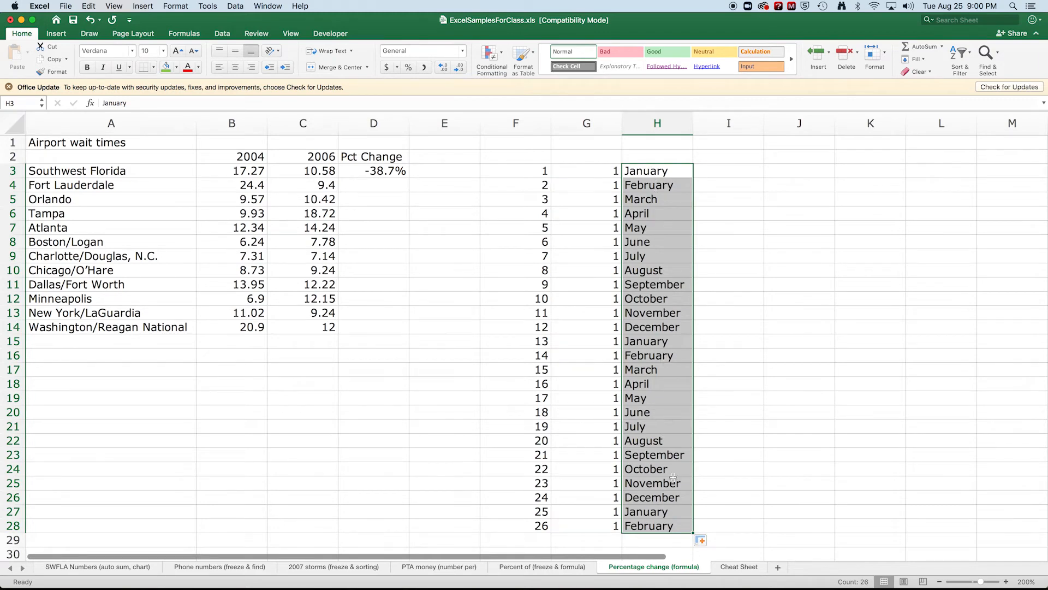
left_click(718, 172)
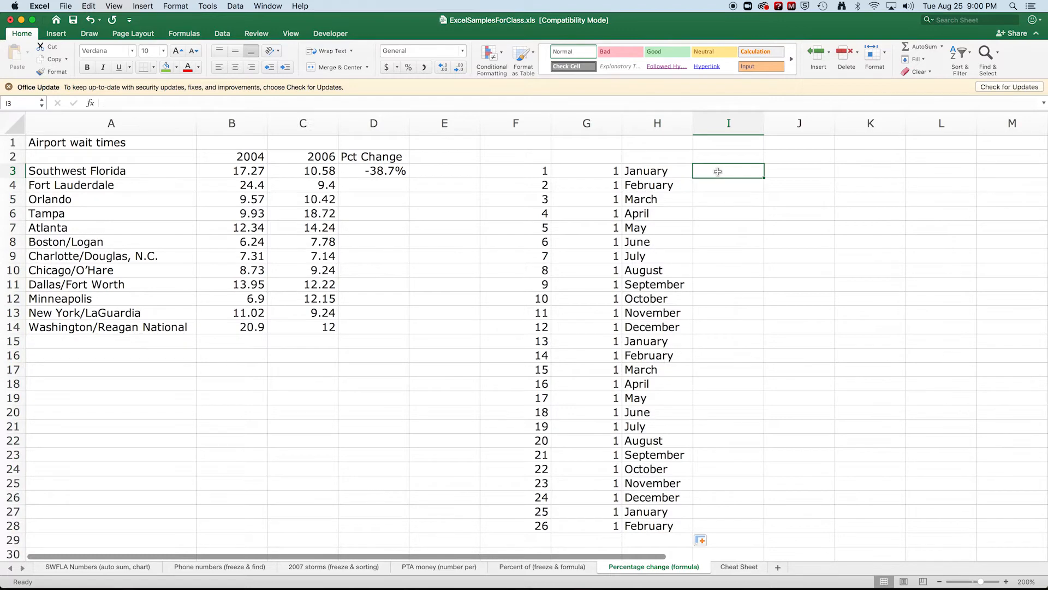
Enter Monday and Tuesday in I3:I4, fill down to I28, then select I4:I28
type("Non")
key("BackSpace")
key("BackSpace")
key("BackSpace")
key("BackSpace")
key("BackSpace")
type("Monday")
key("Return")
type("Tuesday")
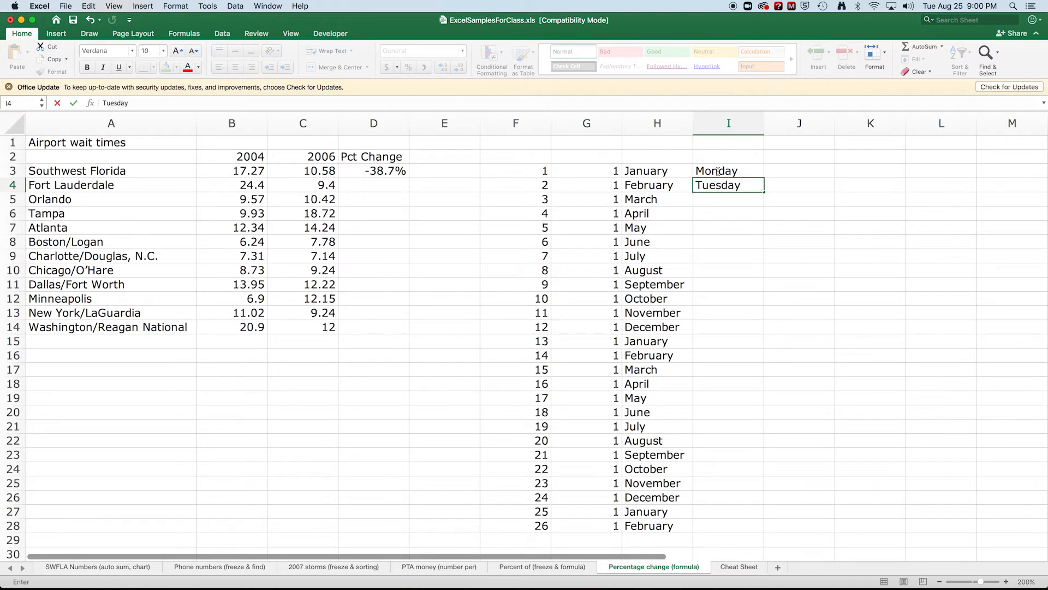
left_click_drag(718, 171, 720, 185)
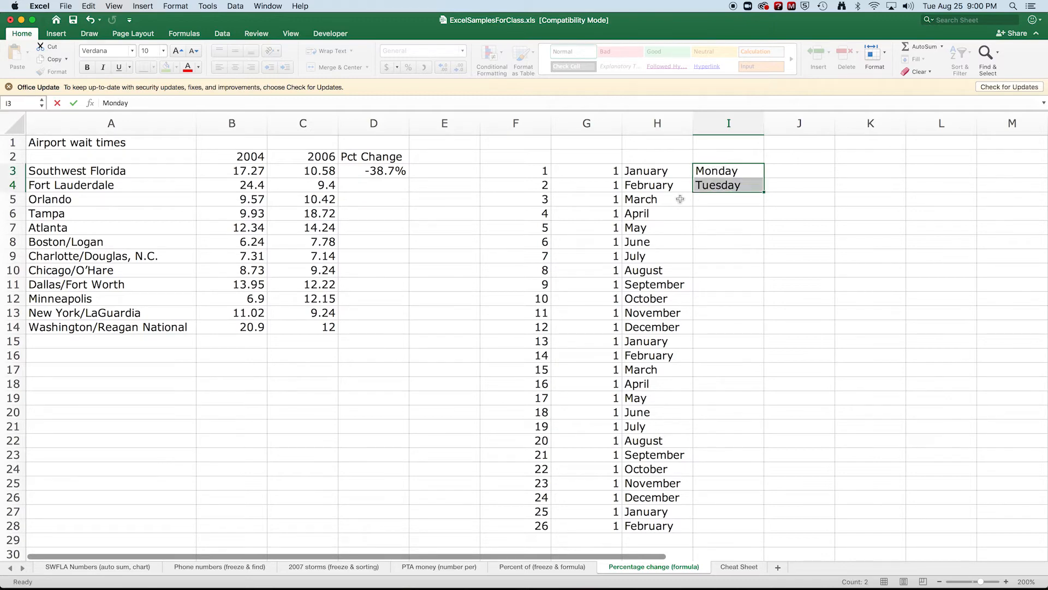
left_click_drag(766, 190, 750, 529)
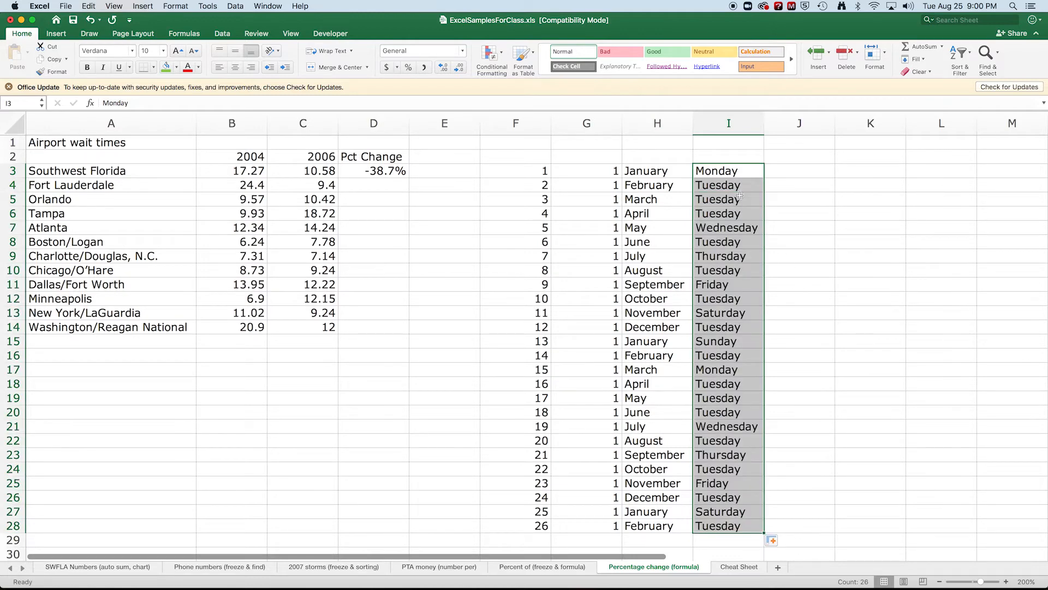
left_click(771, 174)
left_click_drag(735, 190, 710, 528)
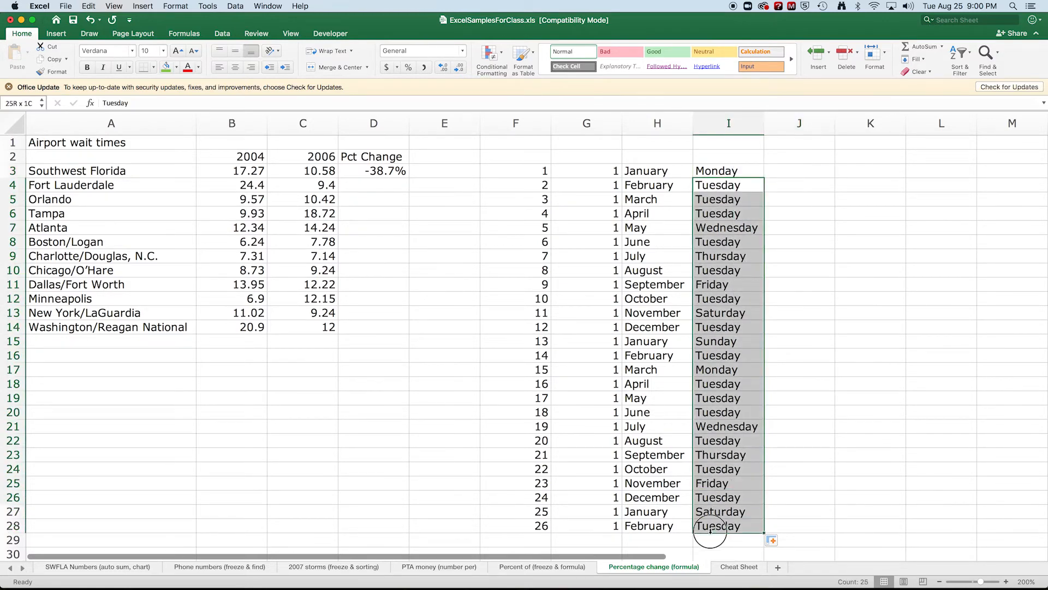
Delete I4:I28 shifting cells left, then autofill weekdays from Monday in I3 to I28
right_click(733, 452)
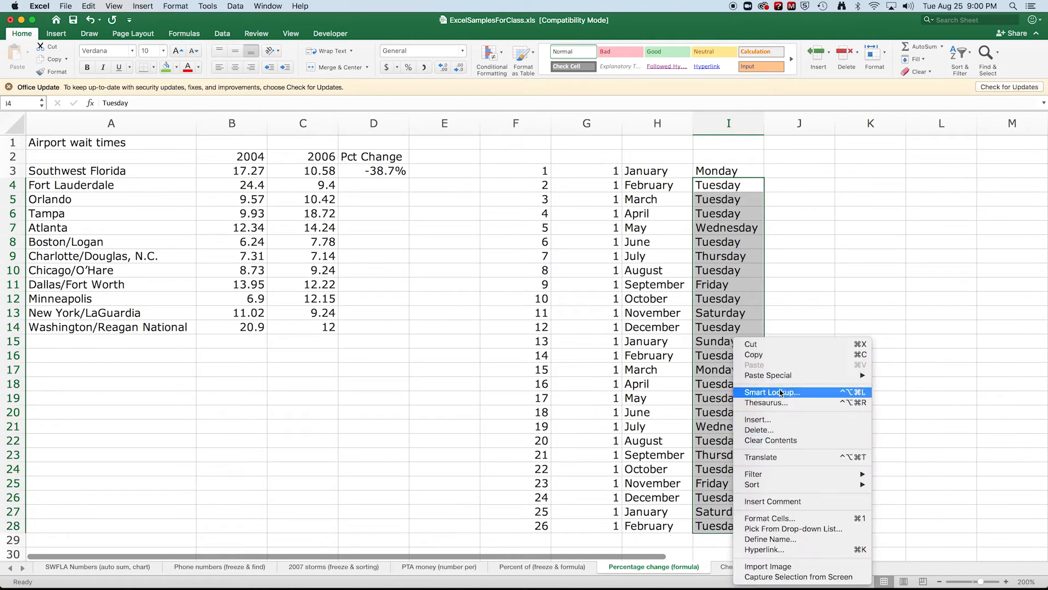
left_click(773, 430)
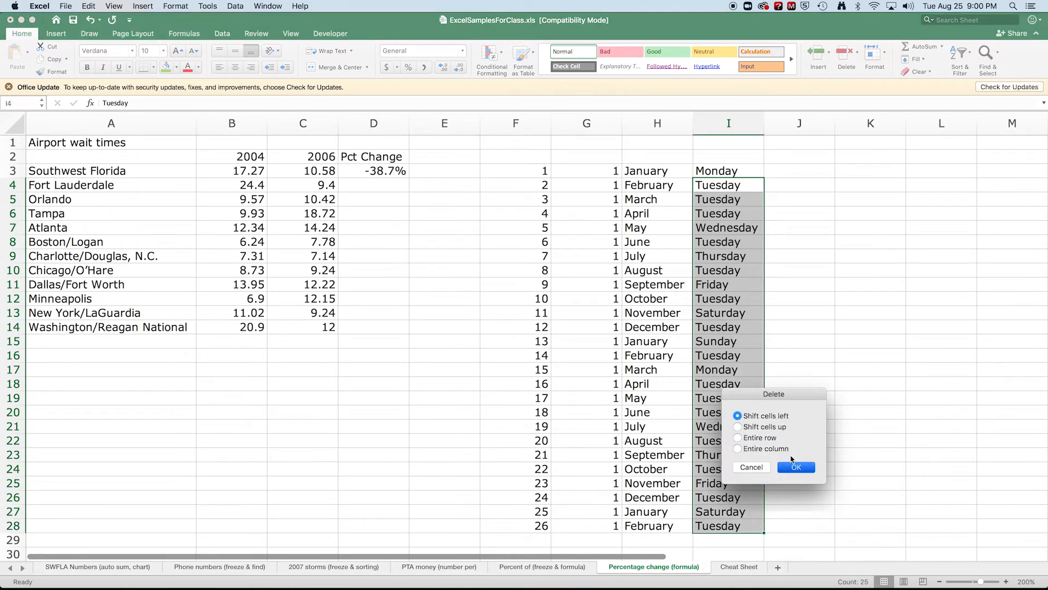
left_click(796, 467)
left_click(721, 171)
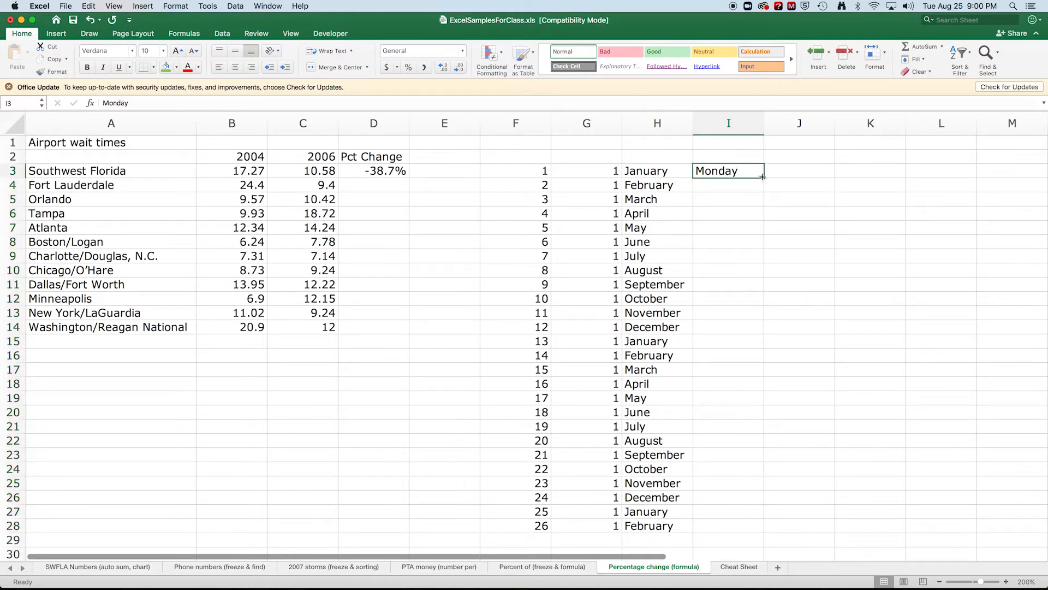
left_click_drag(764, 178, 753, 529)
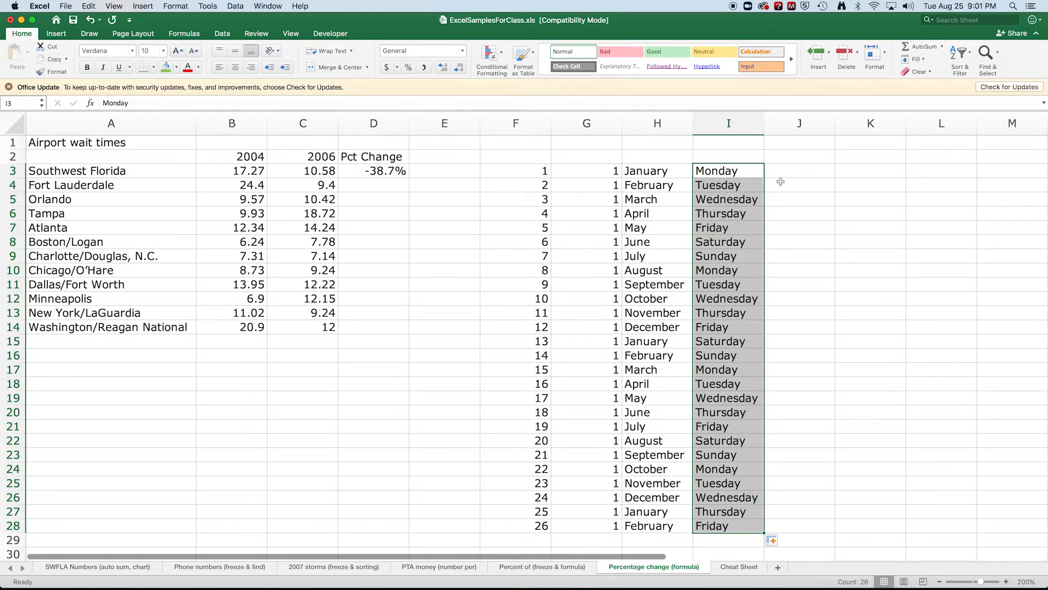
mouse_move(793, 174)
left_mouse_down()
mouse_move(798, 189)
mouse_move(795, 173)
left_mouse_up()
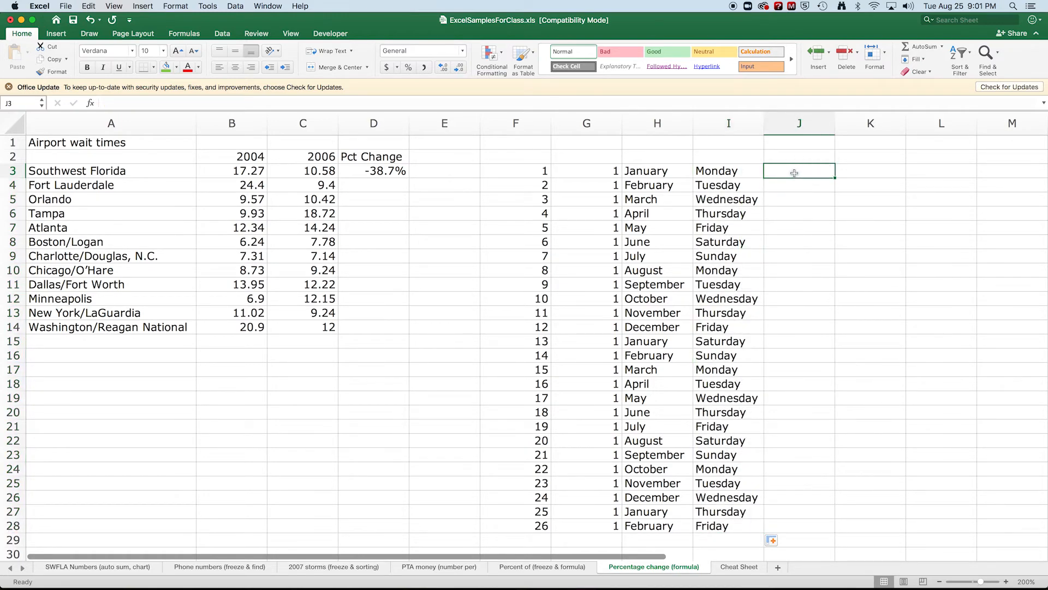
Enter 1 and 2 in J3:J4 and auto-fill numbers 1–26 down to J28
type("1")
key("Return")
type("2")
left_click_drag(789, 171, 790, 185)
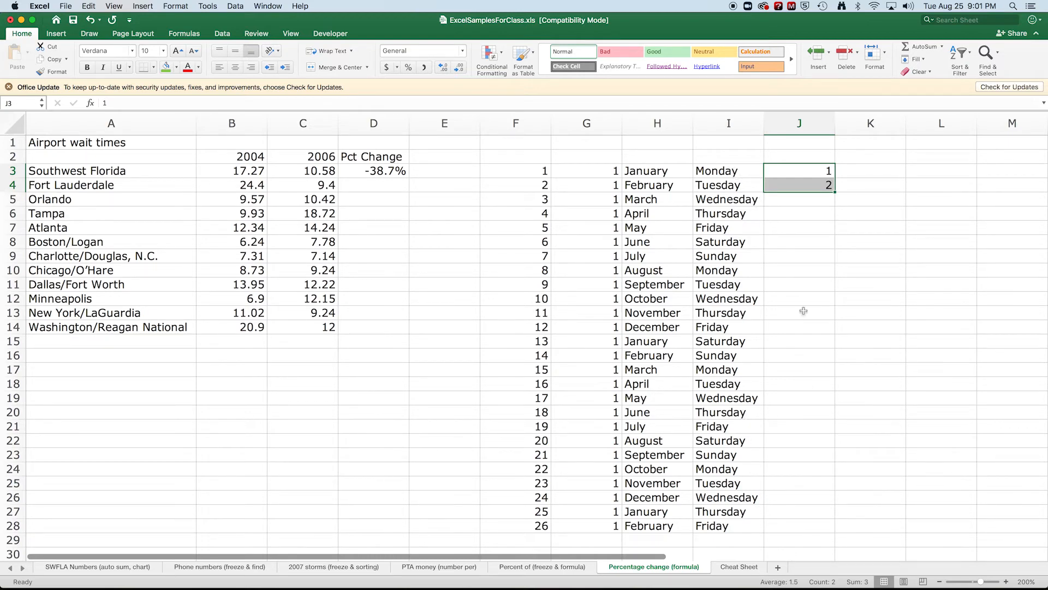
double_click(836, 192)
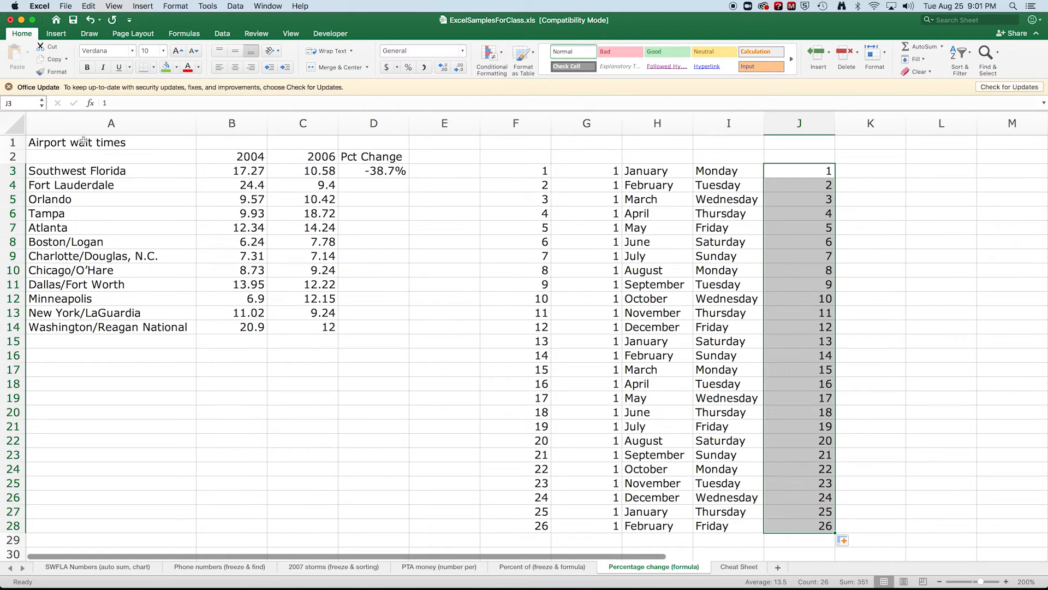
left_click(385, 174)
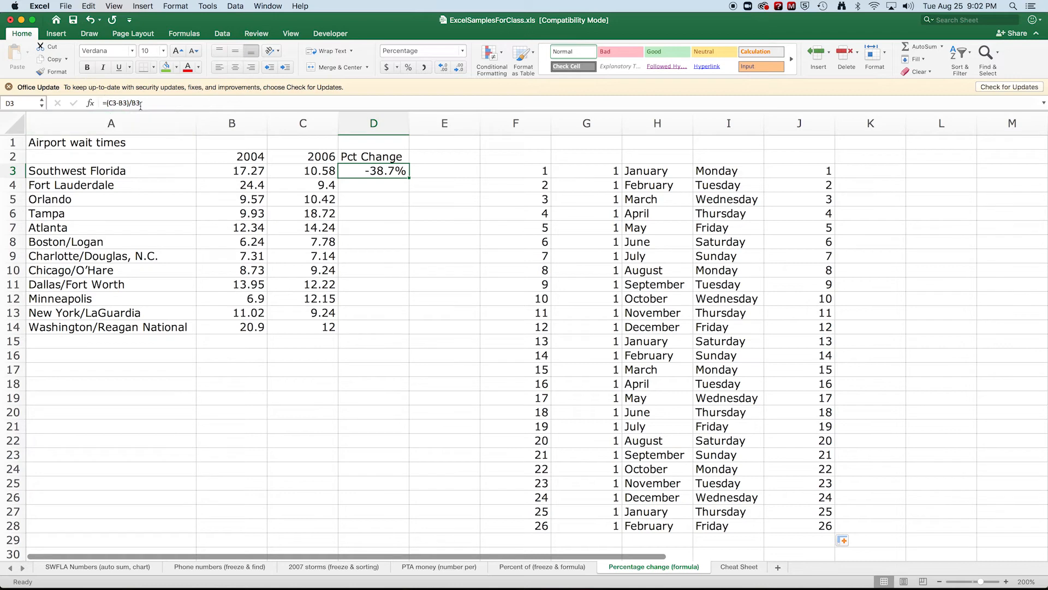
Fill the =(C3-B3)/B3 Pct Change formula from D3 down to D14
double_click(409, 178)
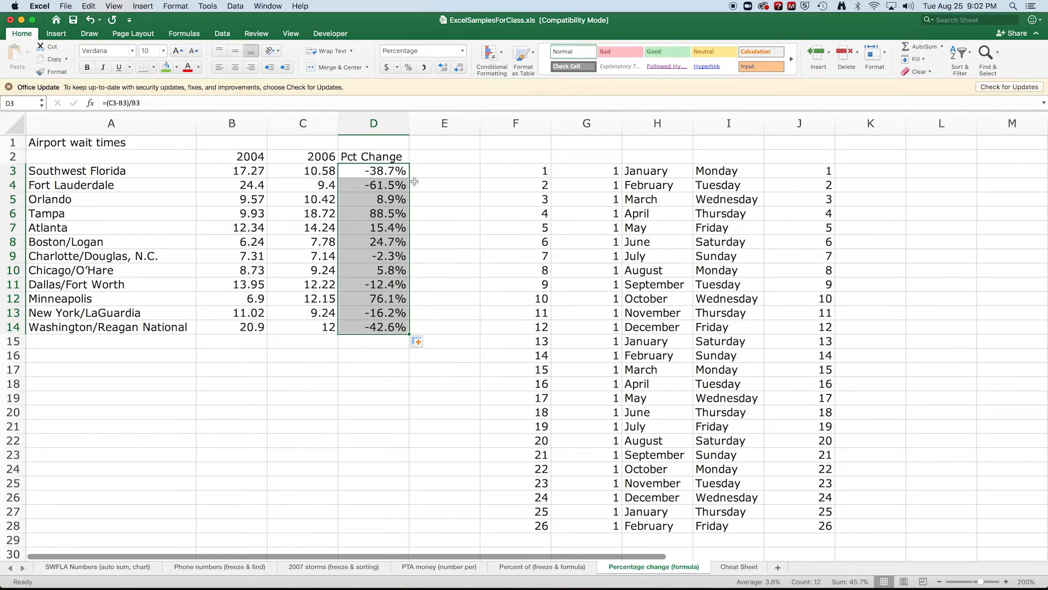
left_click(398, 186)
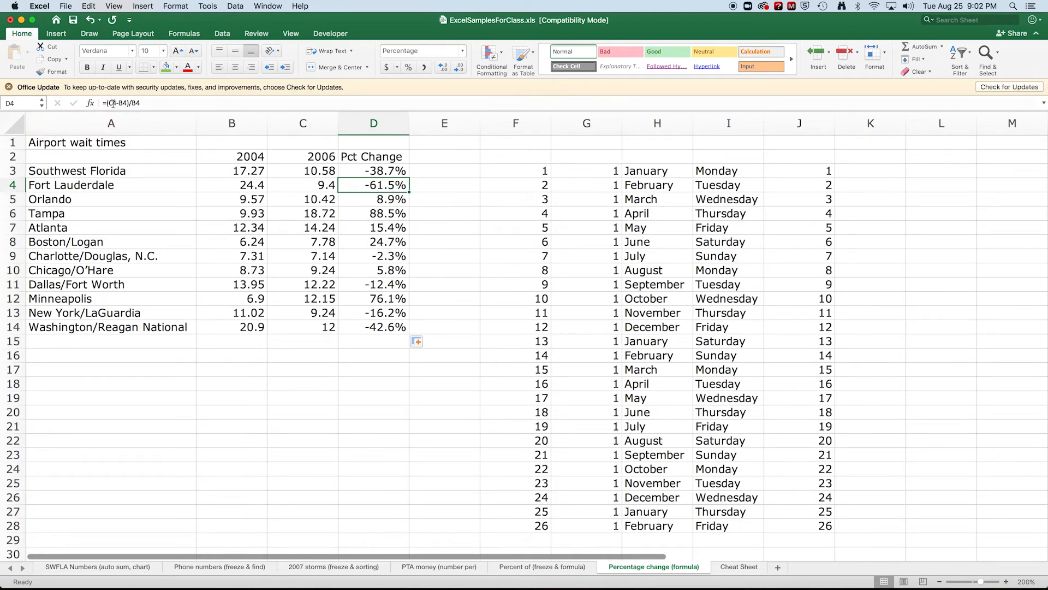
left_click(354, 171)
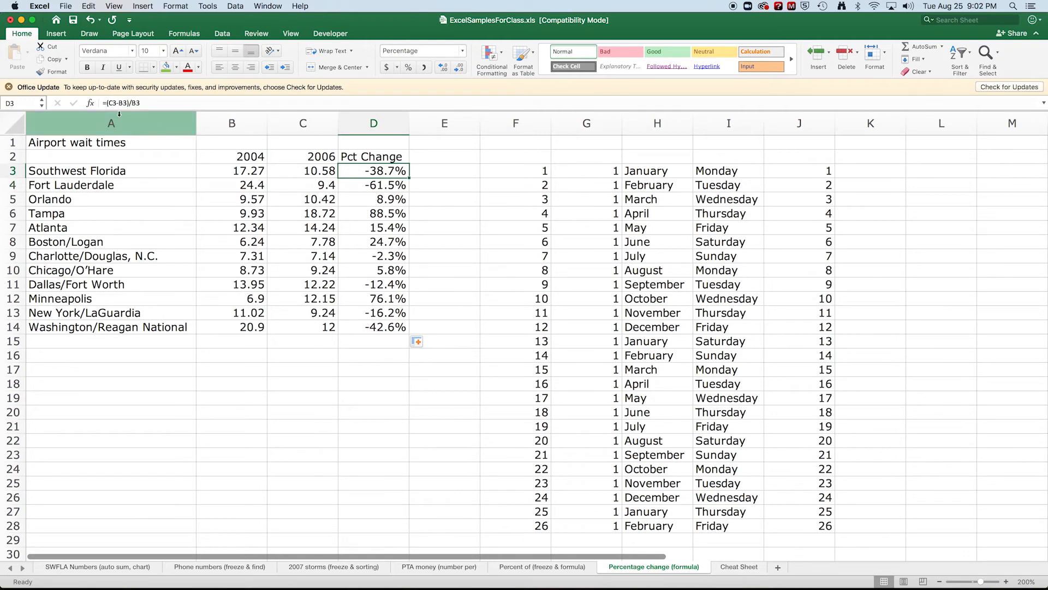
Inspect the formulas in D3 through D6 to confirm the relative references shifted
left_click(366, 196)
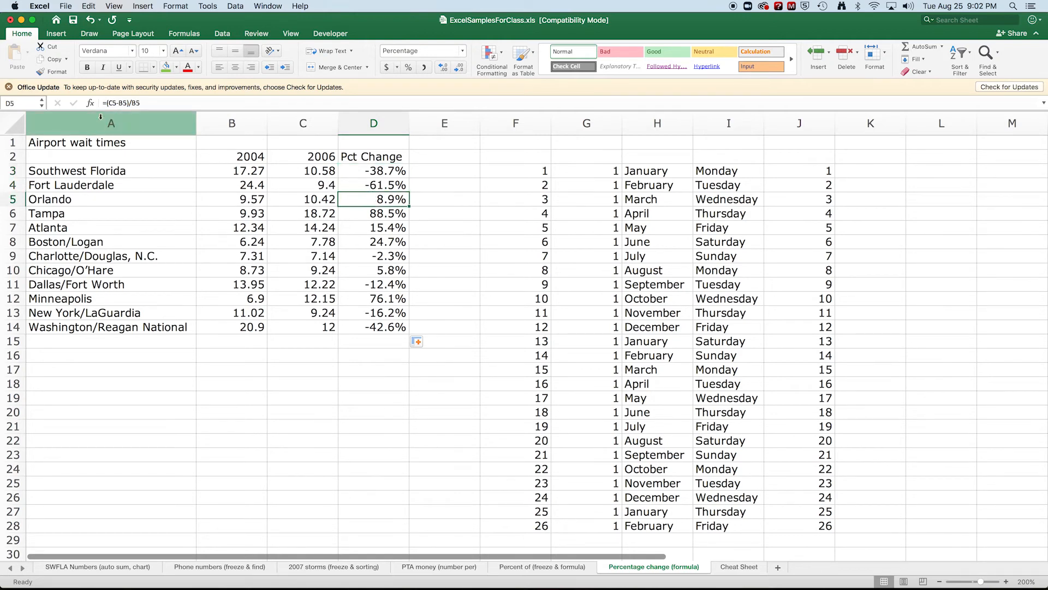
left_click(373, 186)
left_click(369, 172)
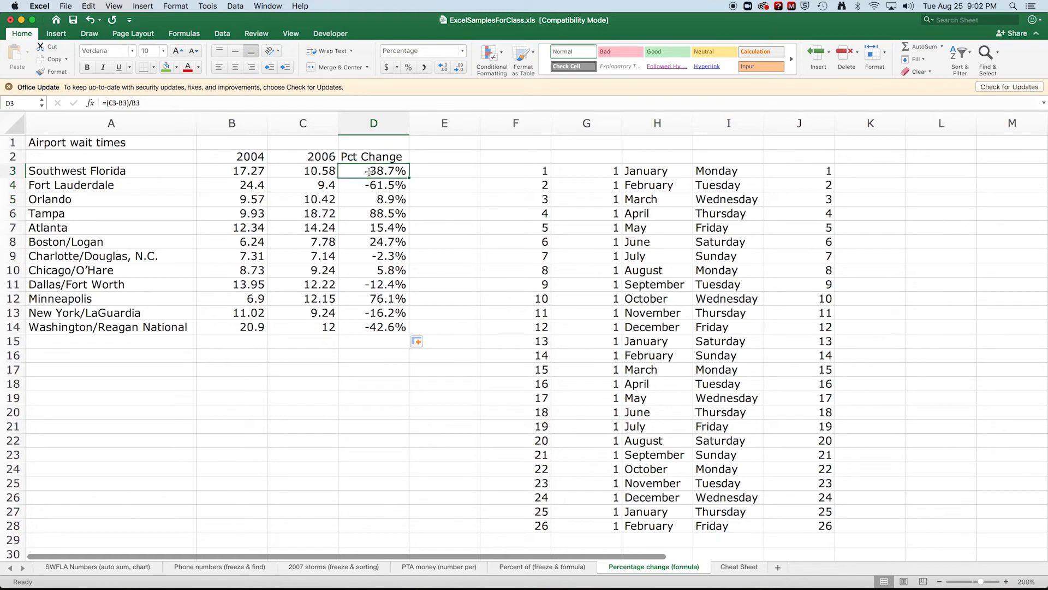
left_click(370, 185)
left_click(370, 202)
left_click(369, 215)
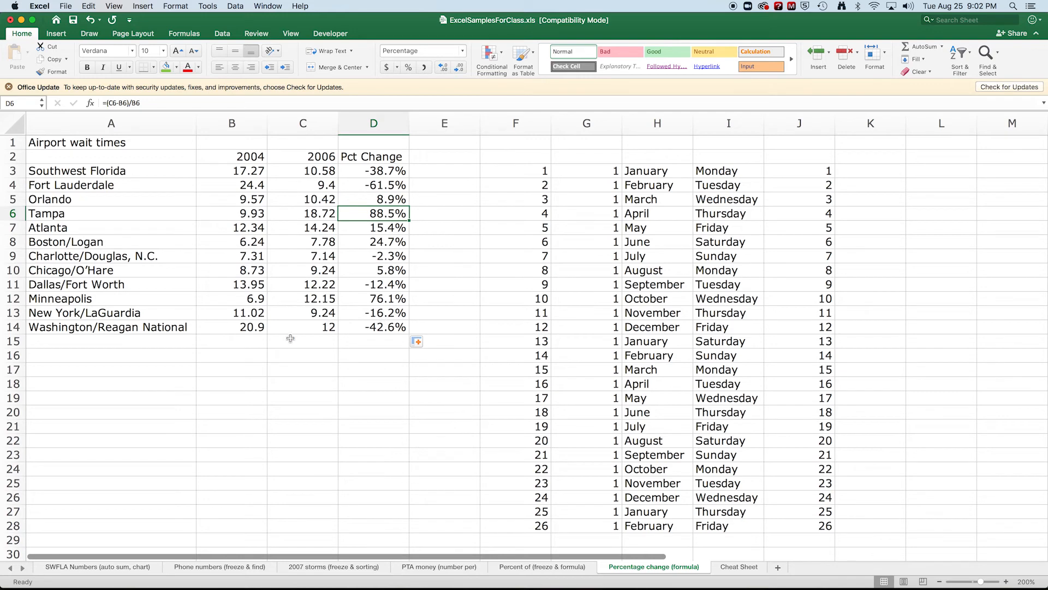
On the SWFLA Numbers sheet, delete the averages in B18:G18
left_click(103, 567)
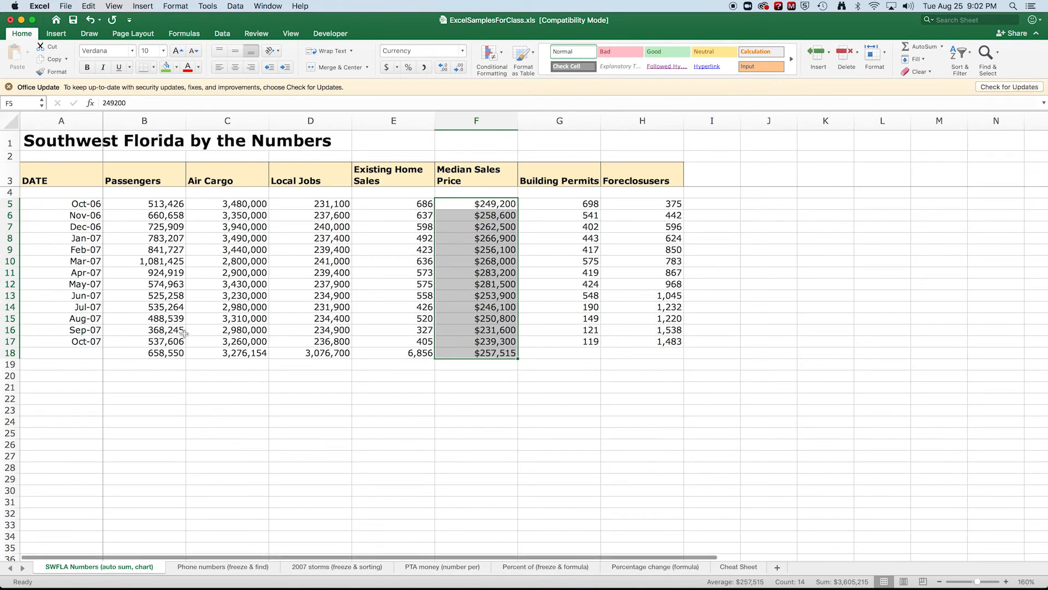
left_click_drag(144, 354, 518, 354)
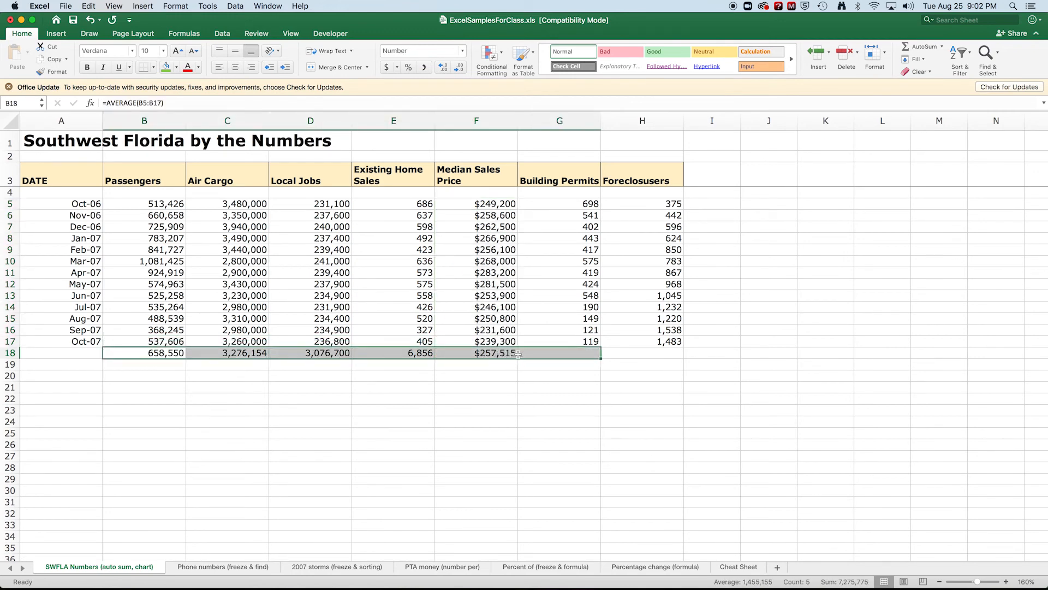
right_click(511, 356)
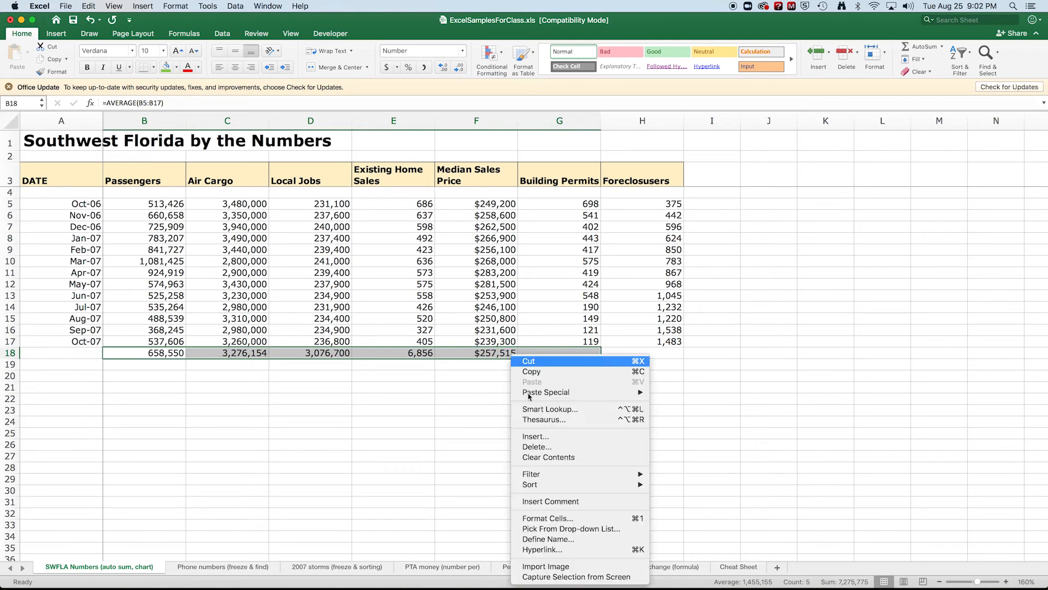
left_click(543, 446)
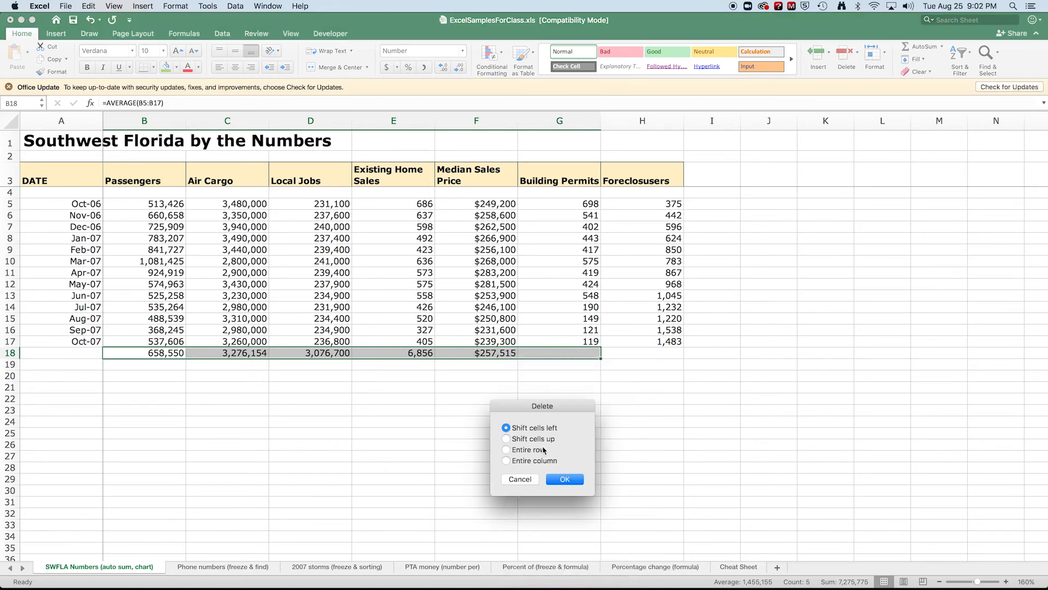
left_click(565, 479)
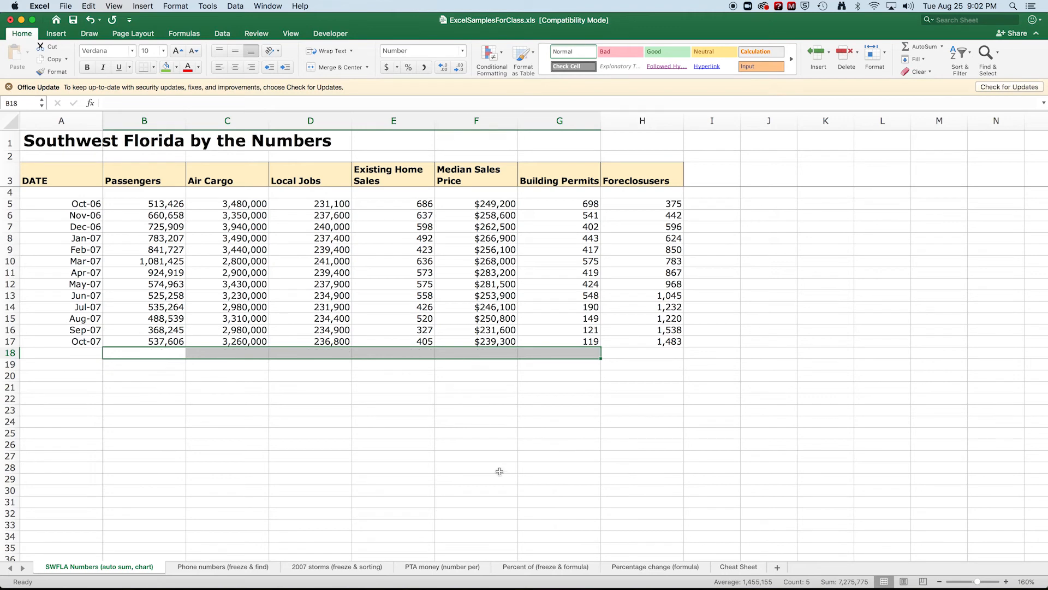
AutoSum the Passengers values B5:B17 into B18 and fill the SUM across to H18
left_click_drag(164, 205, 148, 343)
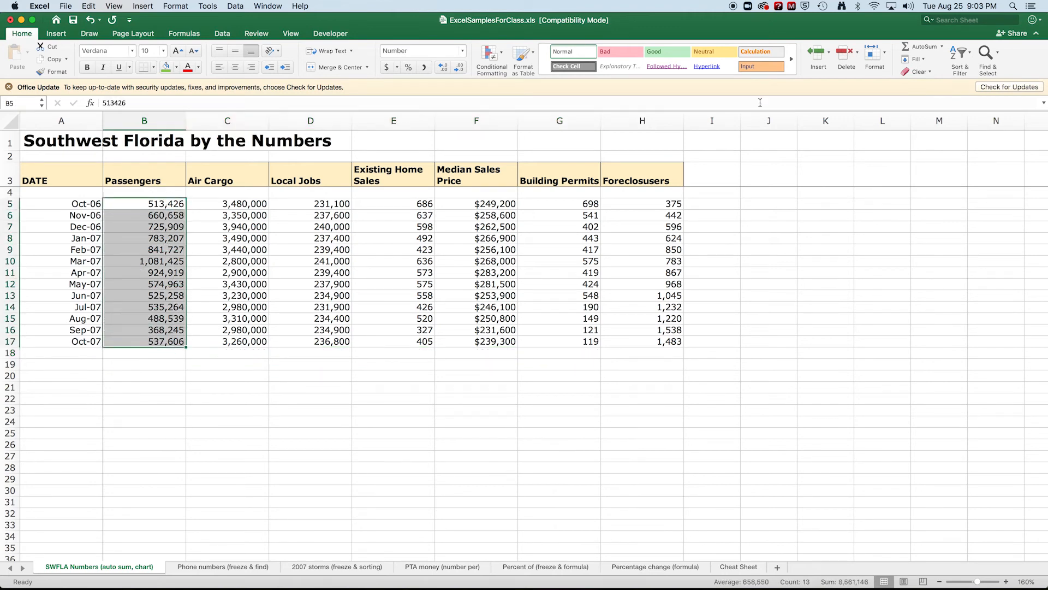
left_click(923, 47)
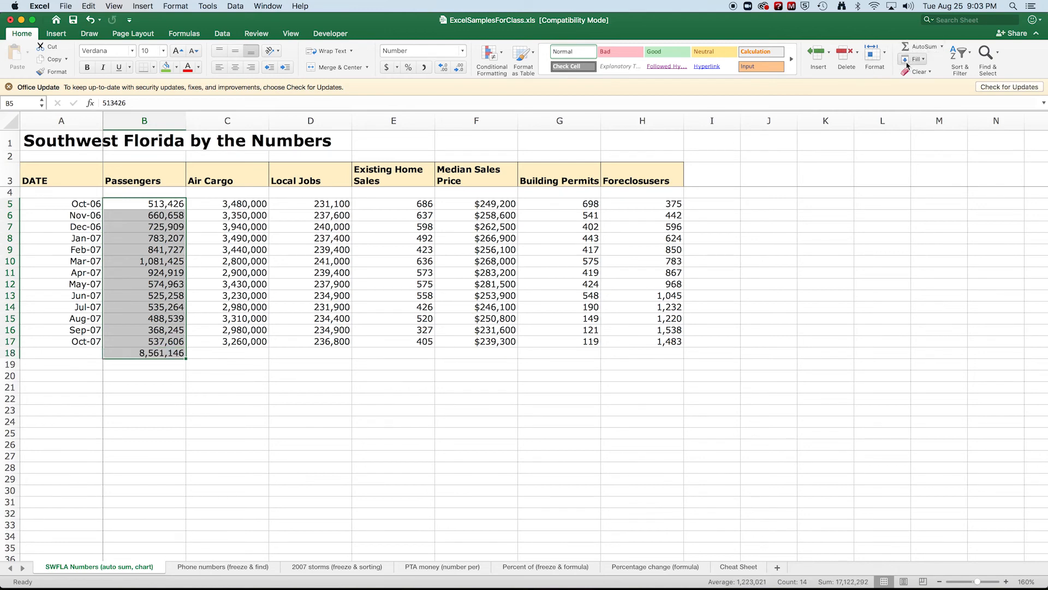
left_click(185, 370)
left_click(186, 356)
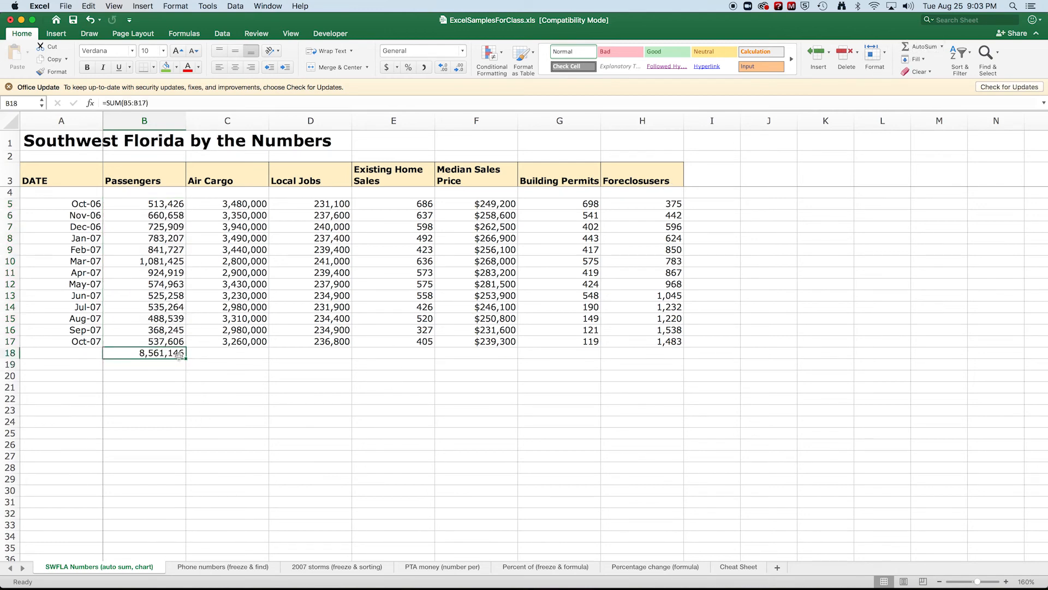
left_click_drag(185, 358, 670, 351)
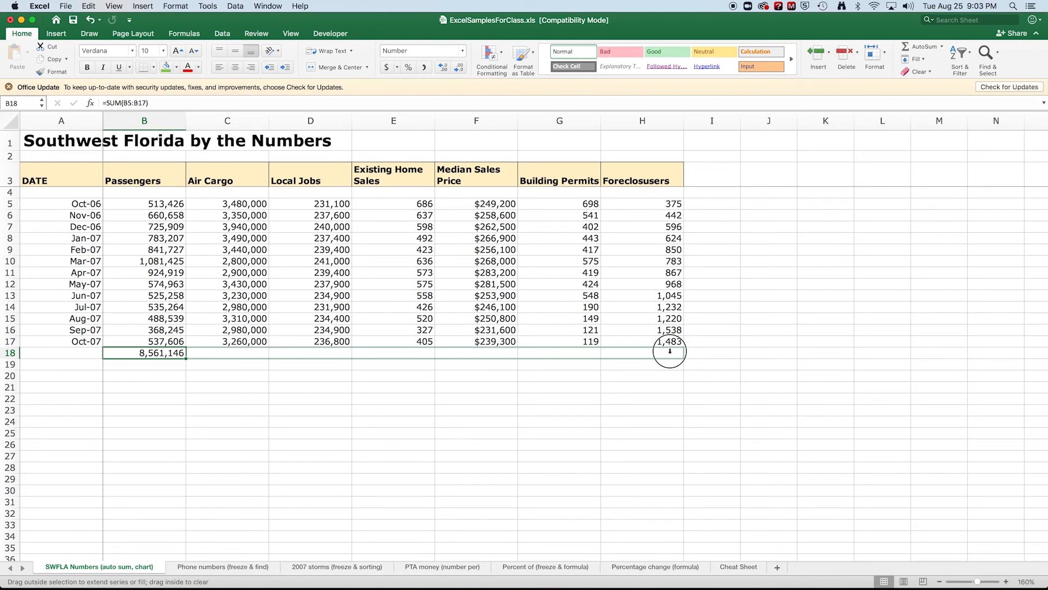
left_click_drag(670, 351, 670, 351)
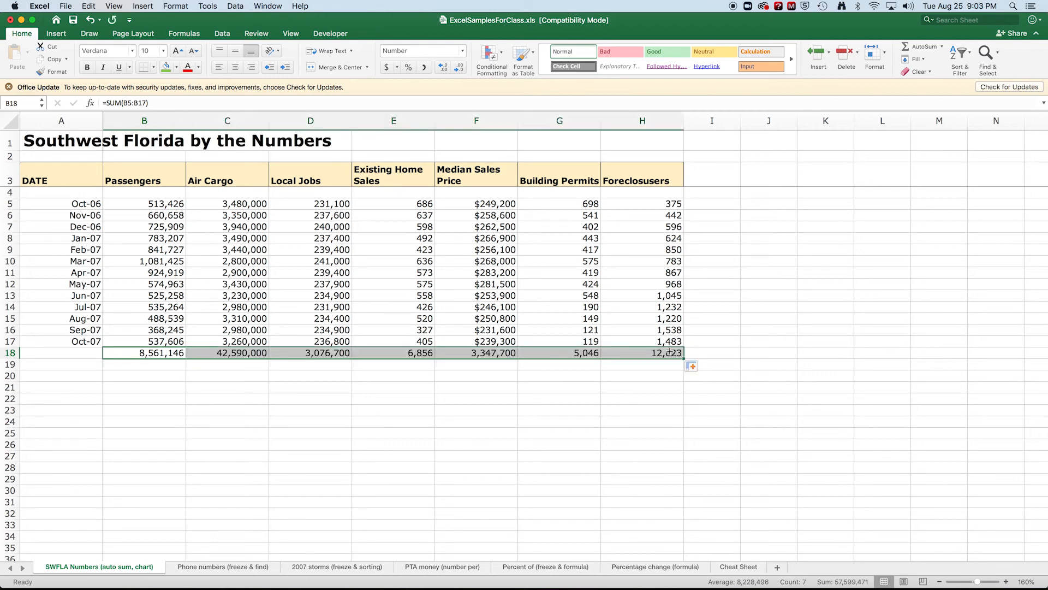